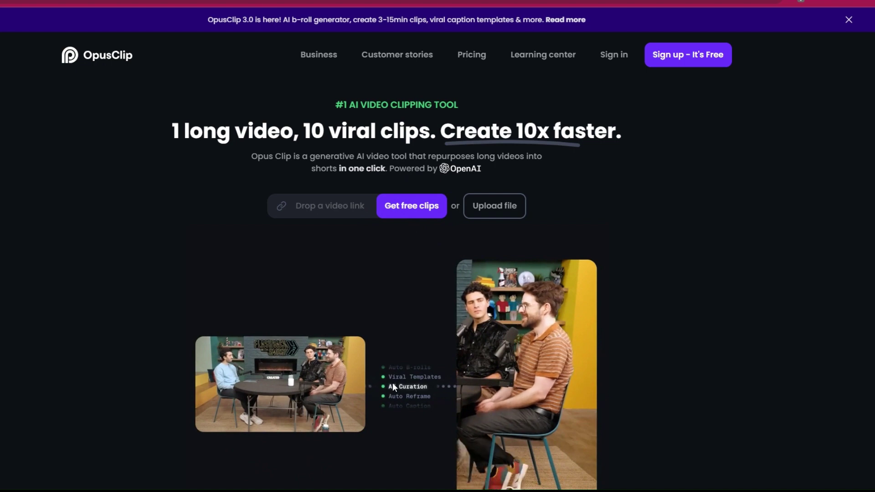
# Look through the OpusClip homepage, including its clipping demo, creator showcase and AI feature sections
pyautogui.scroll(-1, 393, 383)
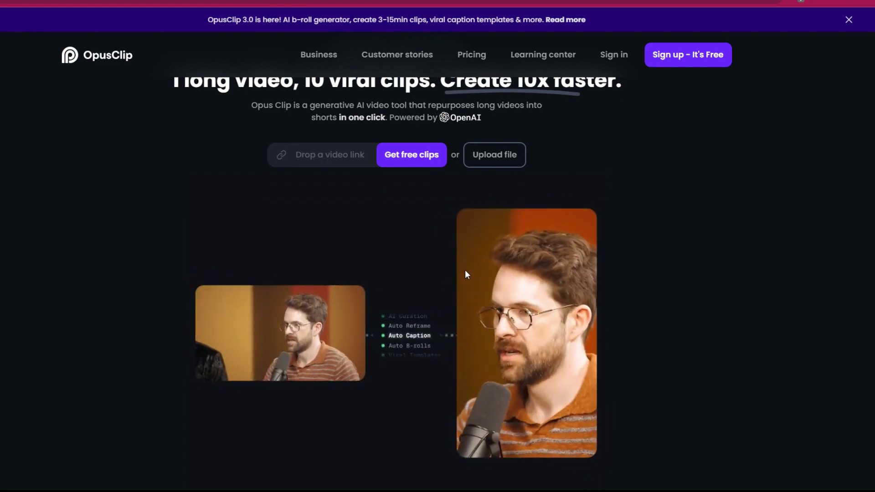
pyautogui.scroll(-6, 465, 272)
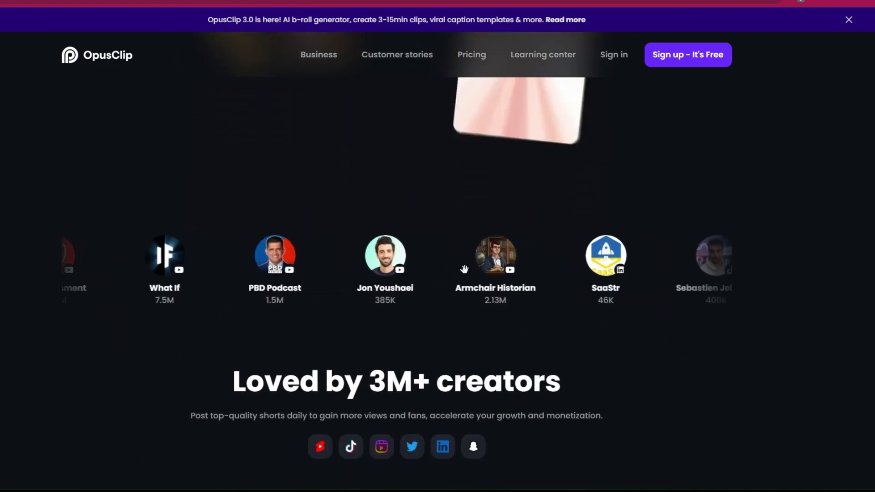
pyautogui.scroll(-4, 359, 189)
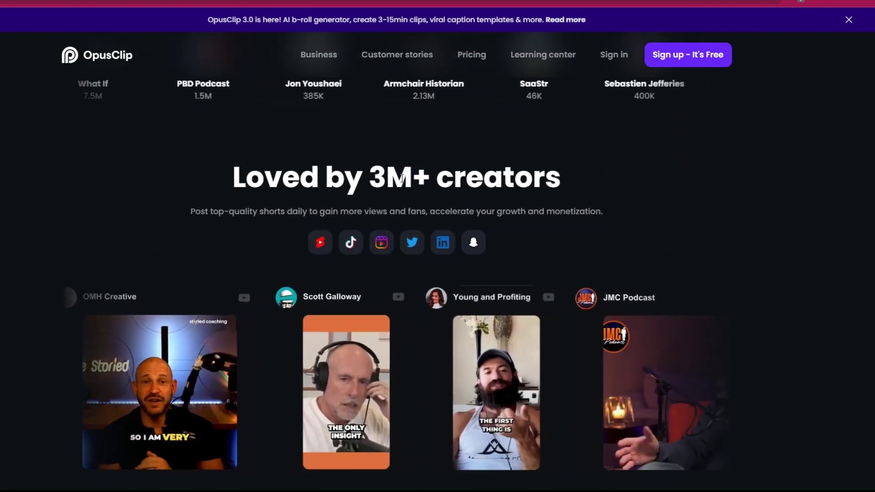
pyautogui.scroll(-4, 402, 178)
pyautogui.scroll(-10, 401, 178)
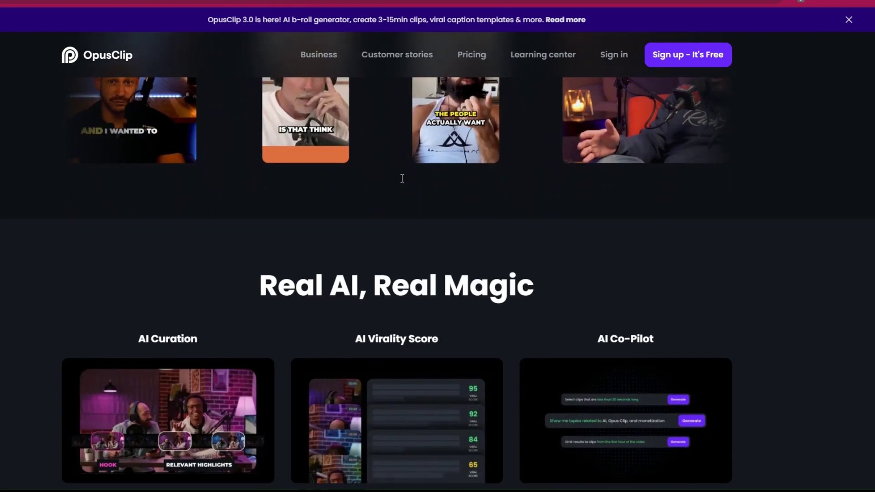
pyautogui.scroll(-6, 402, 183)
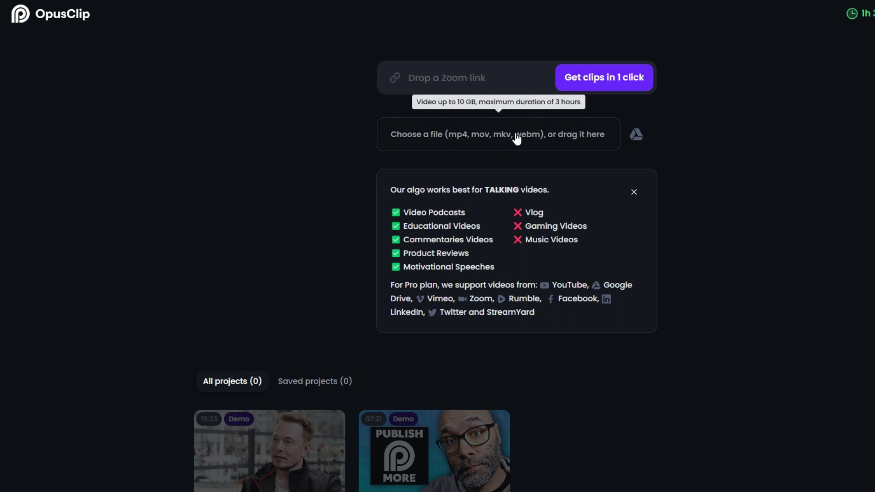
# Switch to YouTube, copy the share link of the channel's "Taxes! Taxes!! Taxes!!!" video, and paste it into OpusClip as the source video
pyautogui.scroll(1, 517, 138)
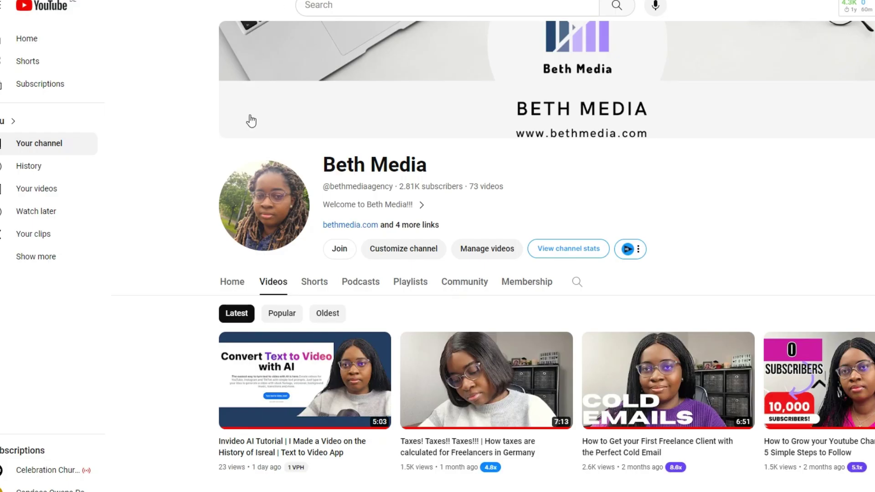
pyautogui.scroll(-4, 251, 121)
pyautogui.scroll(3, 668, 401)
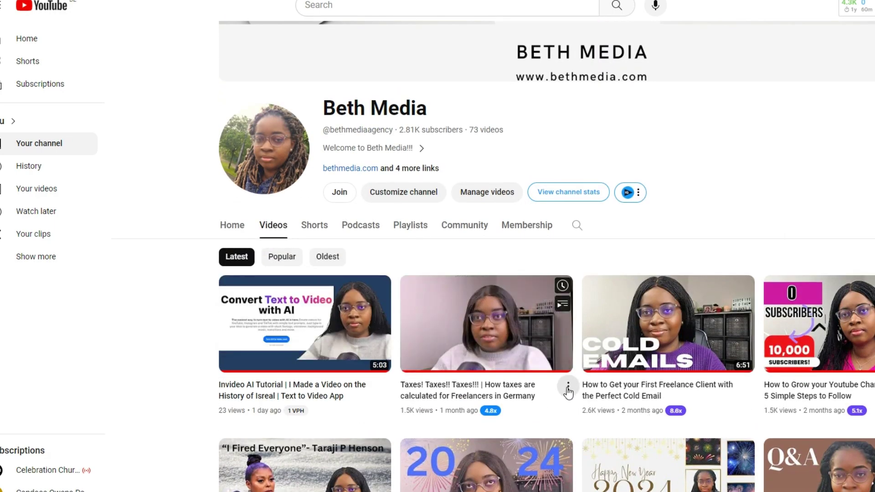
pyautogui.click(567, 386)
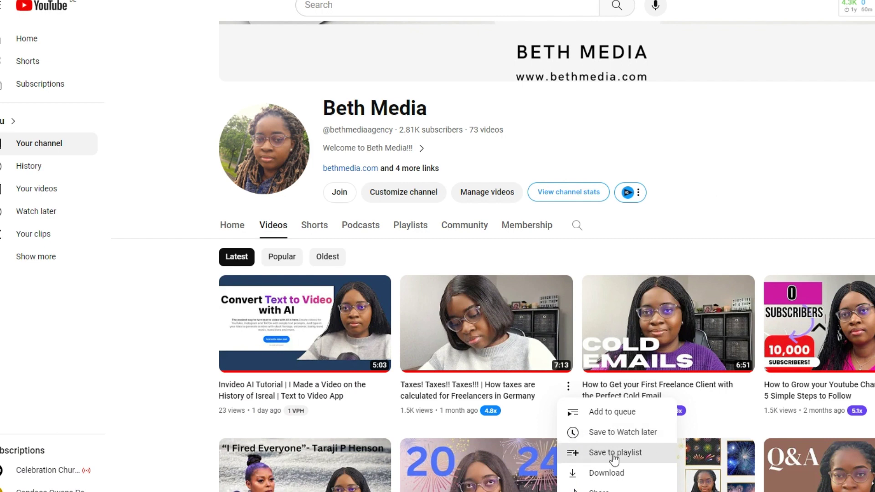
pyautogui.click(611, 489)
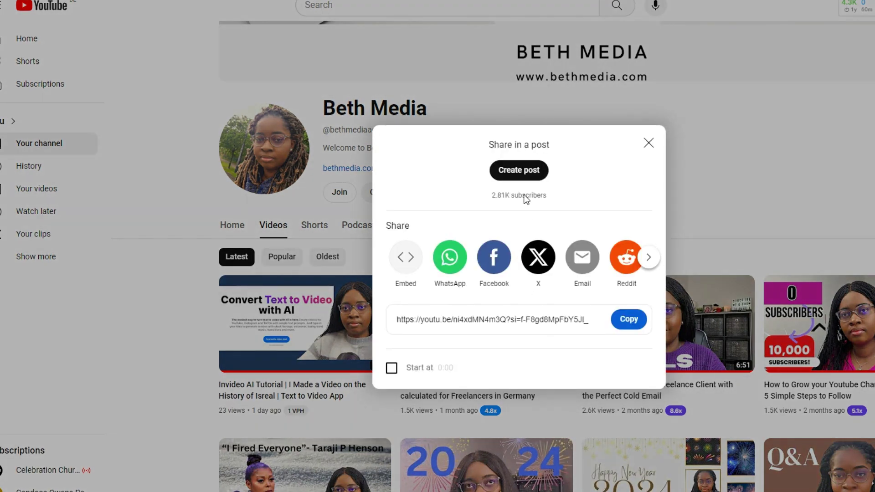
pyautogui.click(636, 321)
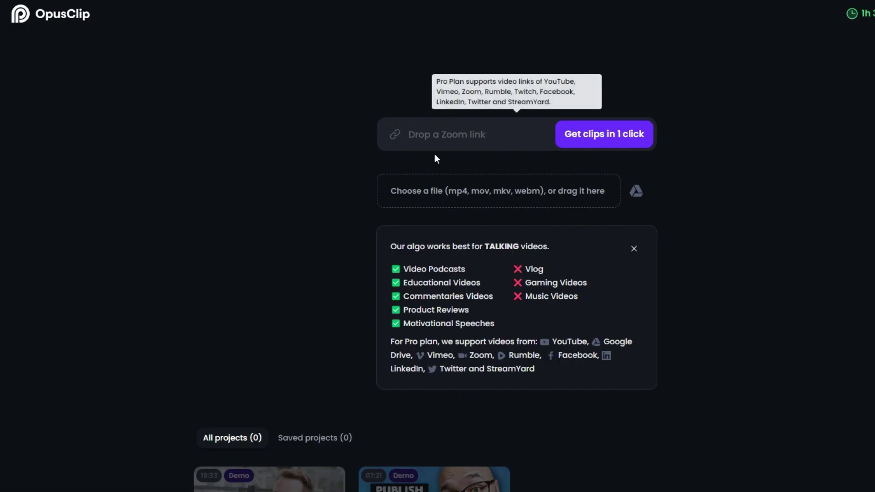
pyautogui.click(432, 144)
pyautogui.hotkey('ctrl', 'v')
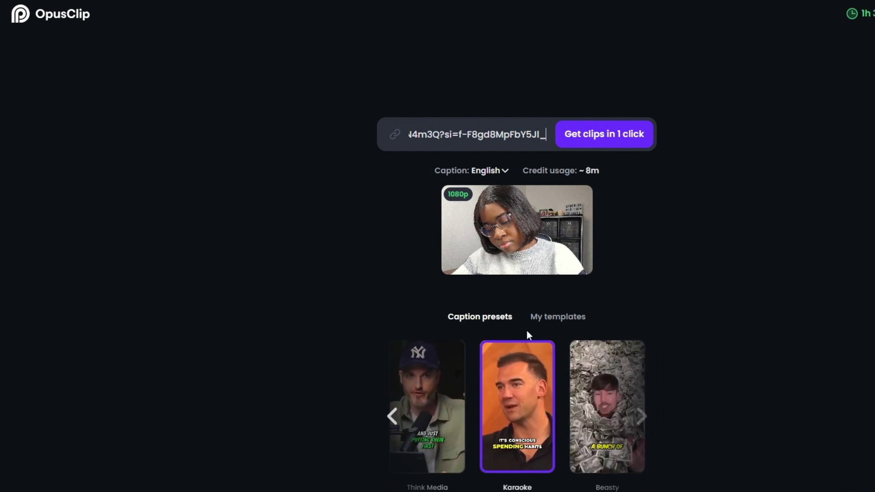
# Browse the personal templates and caption presets, and choose the Think Media caption preset for the clips
pyautogui.click(571, 318)
pyautogui.click(571, 317)
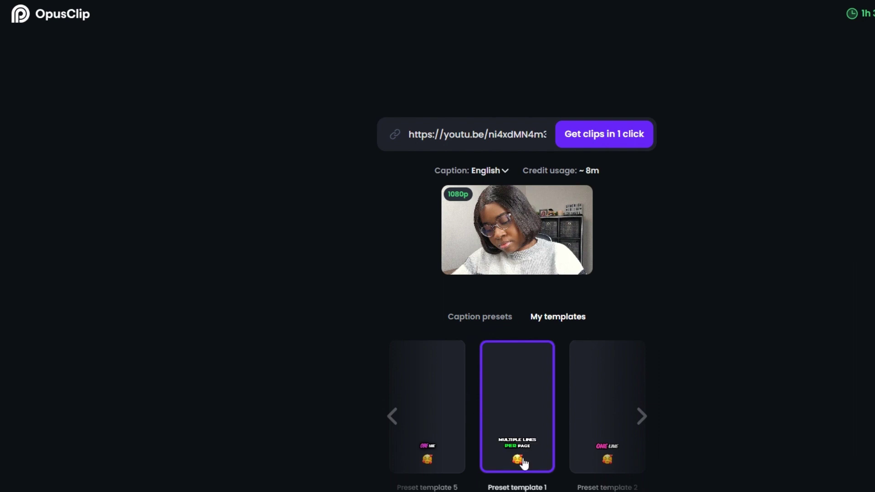
pyautogui.moveTo(519, 390)
pyautogui.click(475, 317)
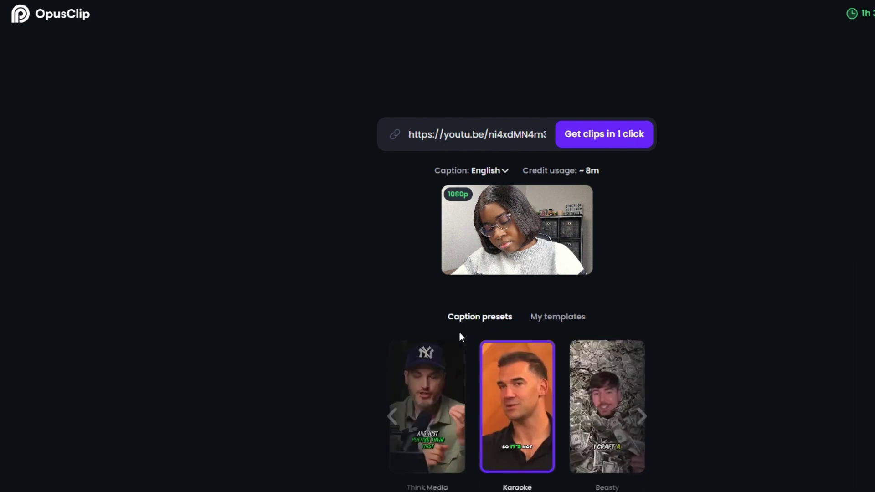
pyautogui.click(392, 416)
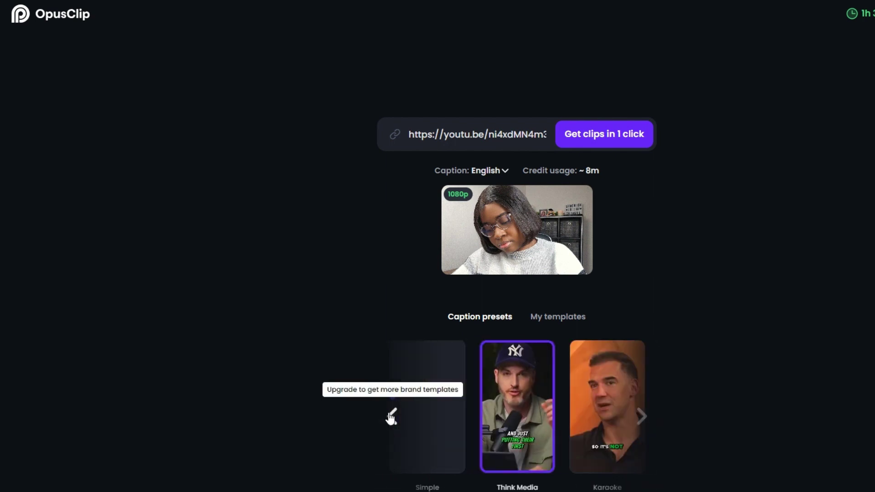
pyautogui.click(392, 416)
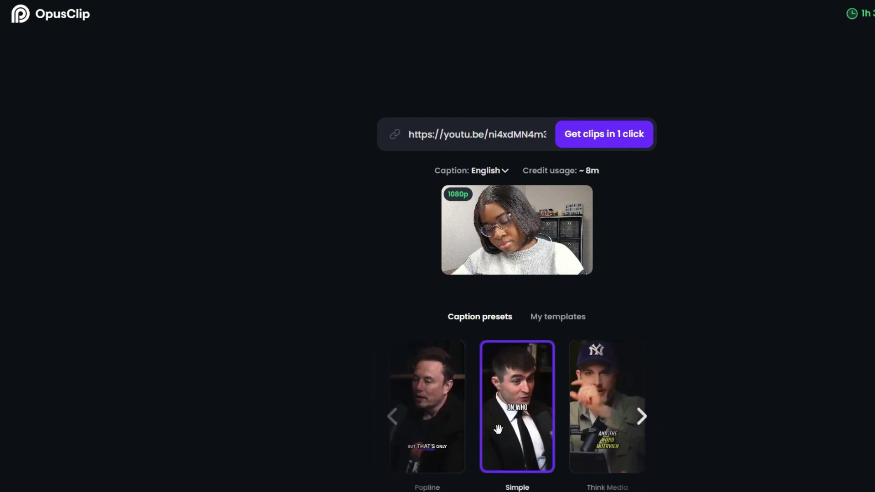
pyautogui.click(575, 425)
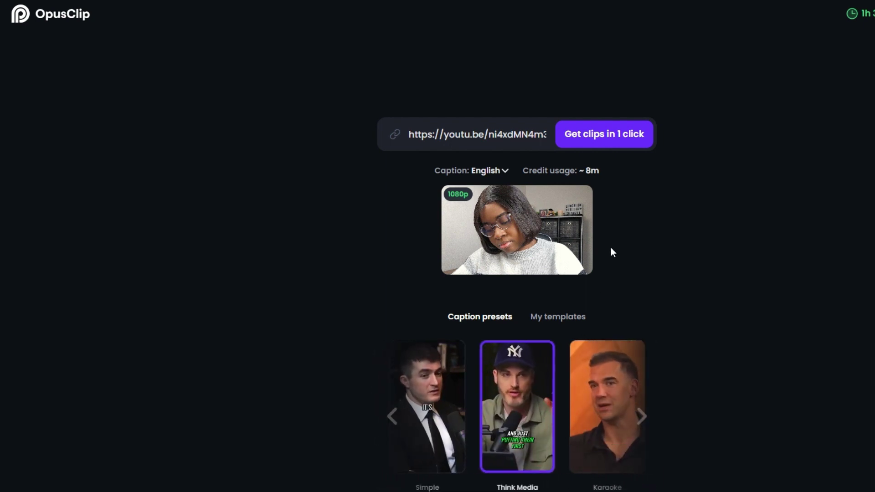
# Review the captioning, genre, timeframe and clip length options, and start generating clips with genre and length on Auto
pyautogui.scroll(-5, 609, 199)
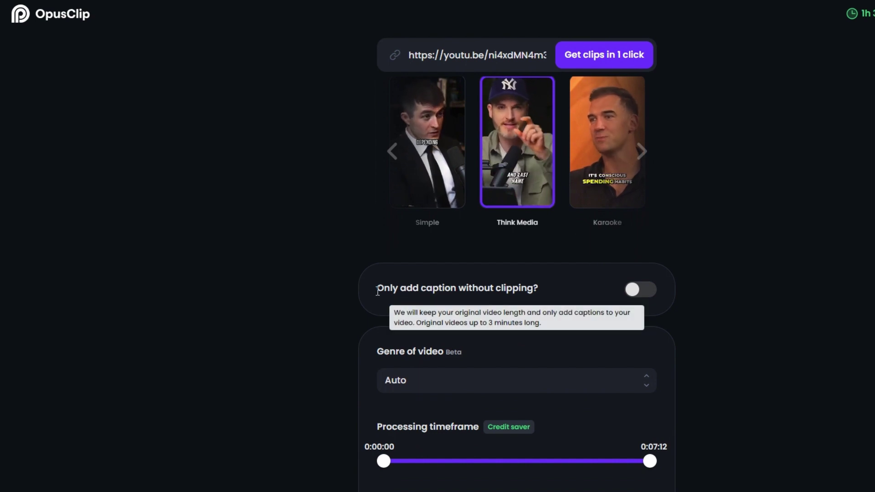
pyautogui.scroll(-3, 375, 292)
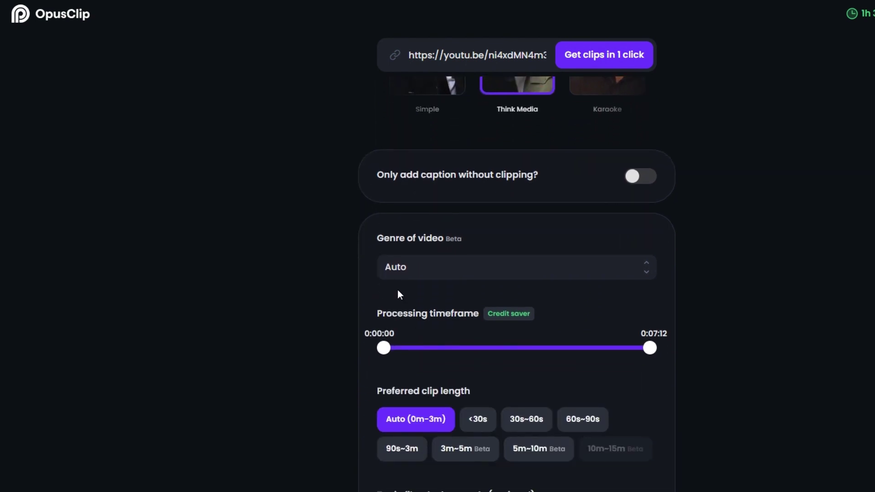
pyautogui.scroll(-3, 456, 297)
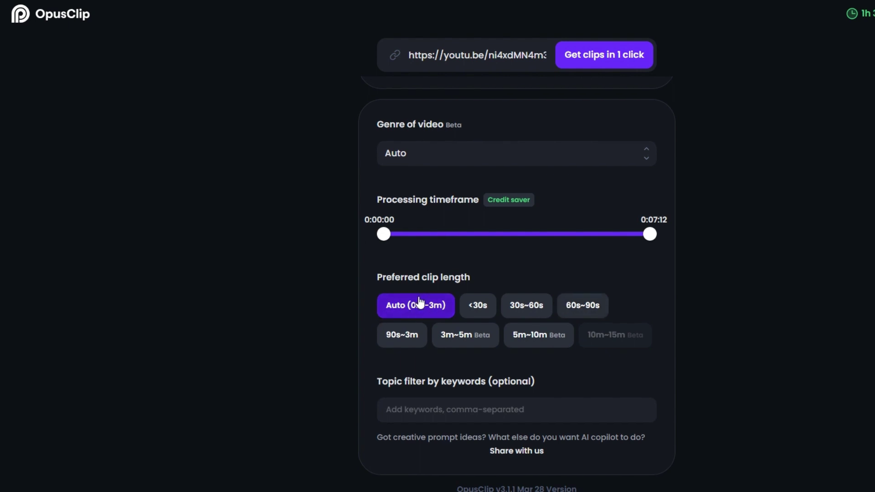
pyautogui.scroll(4, 420, 303)
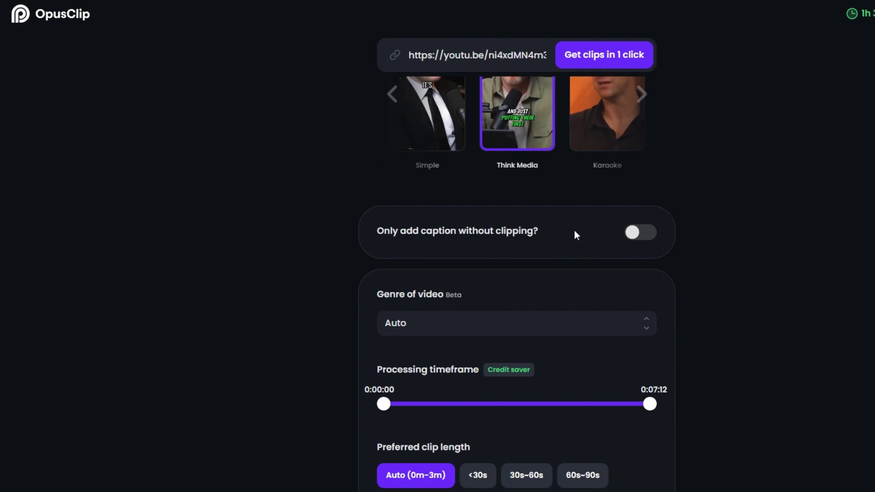
pyautogui.click(587, 58)
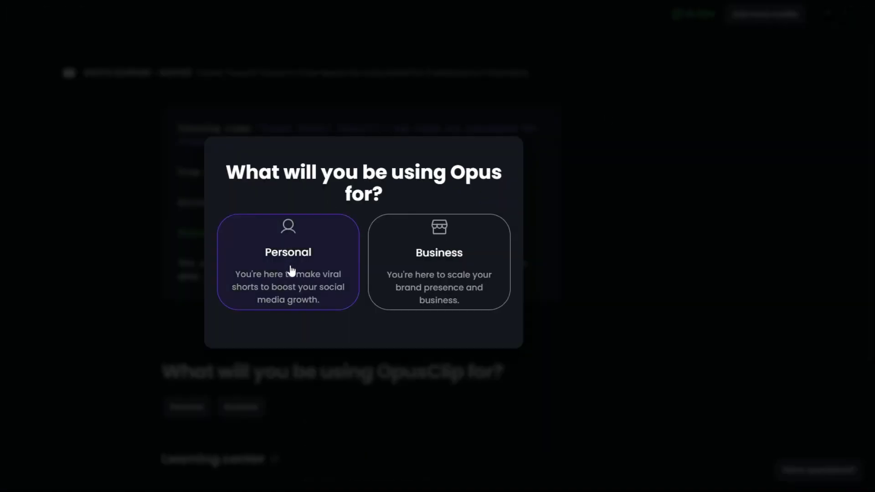
# Submit the onboarding survey with Personal use, Finance content, YouTube as the referral source, and My own content
pyautogui.click(273, 257)
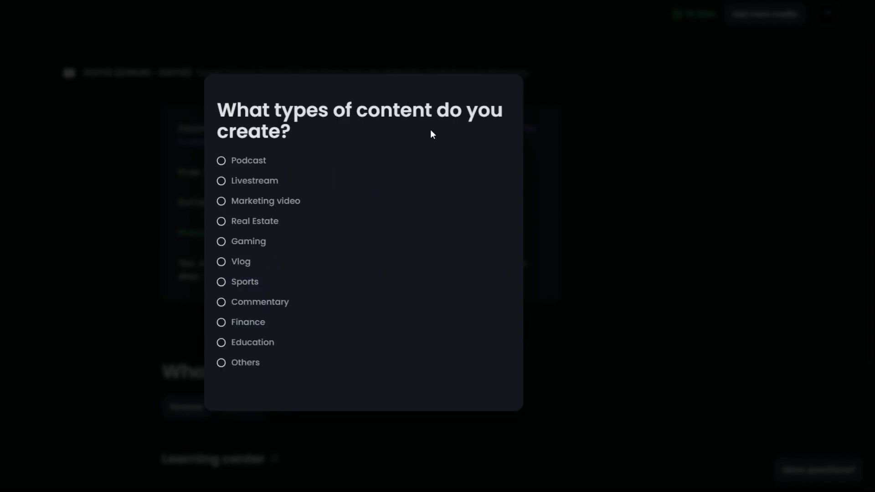
pyautogui.click(221, 323)
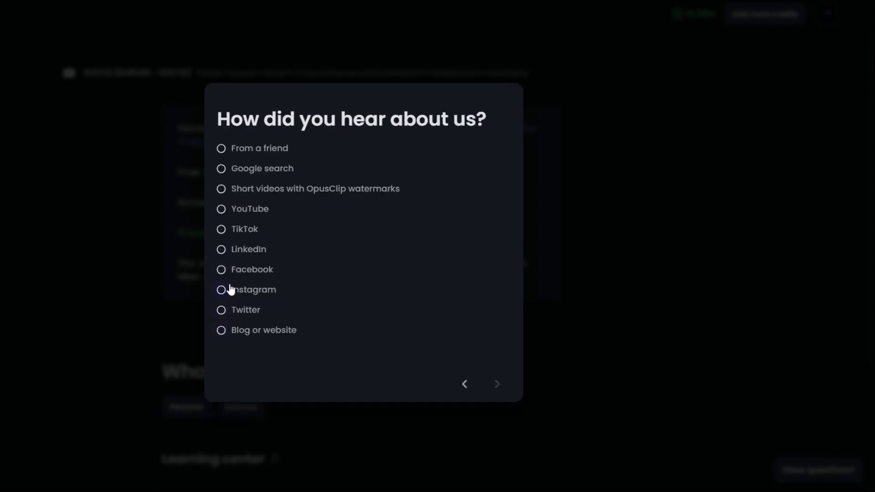
pyautogui.click(222, 209)
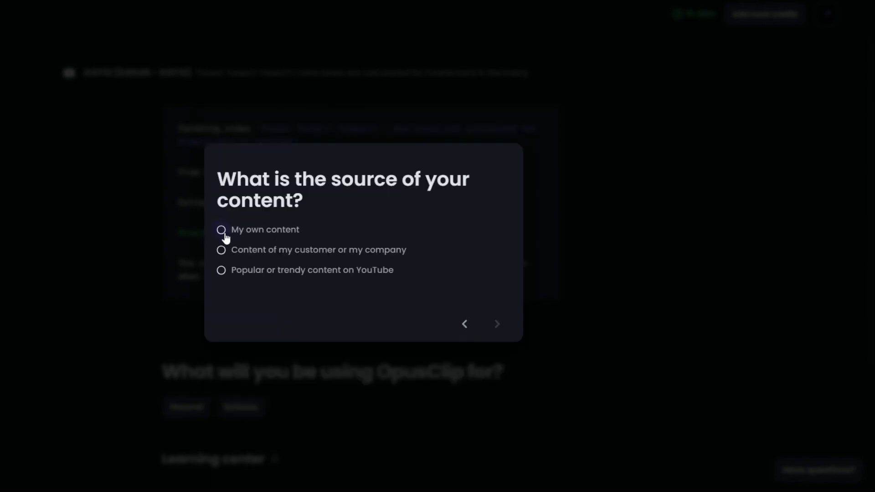
pyautogui.click(224, 235)
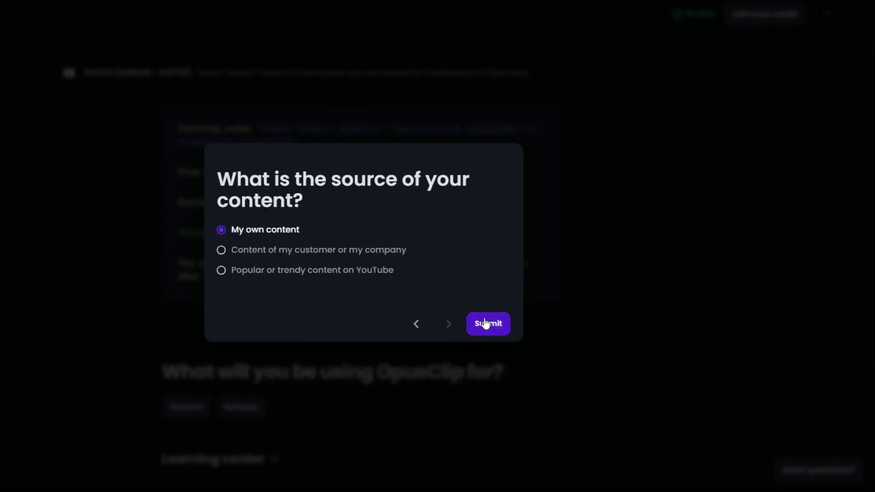
pyautogui.click(485, 323)
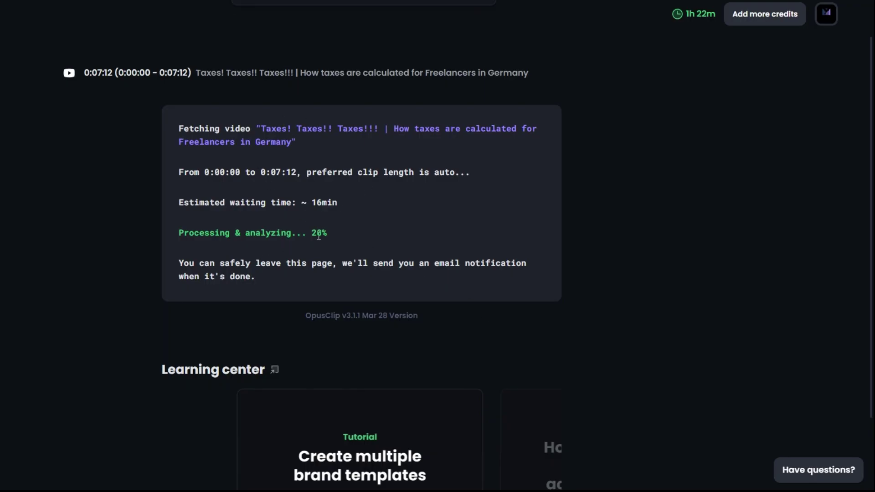
pyautogui.scroll(-2, 334, 232)
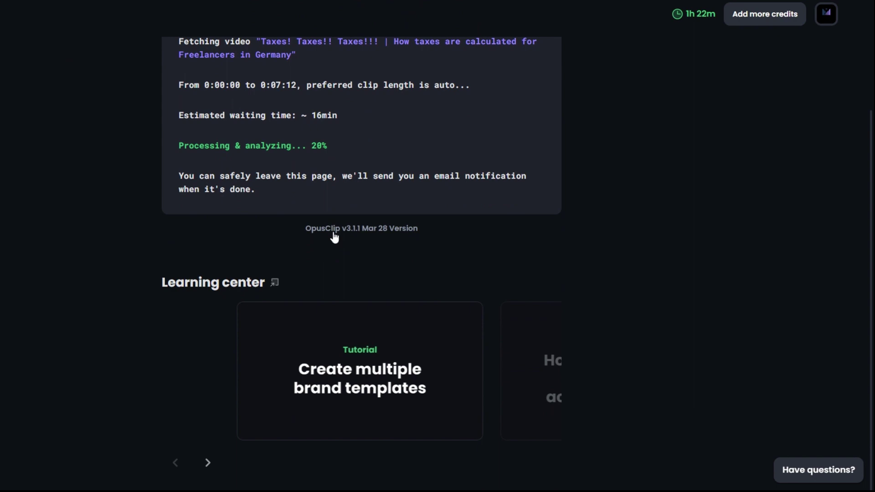
pyautogui.scroll(2, 333, 233)
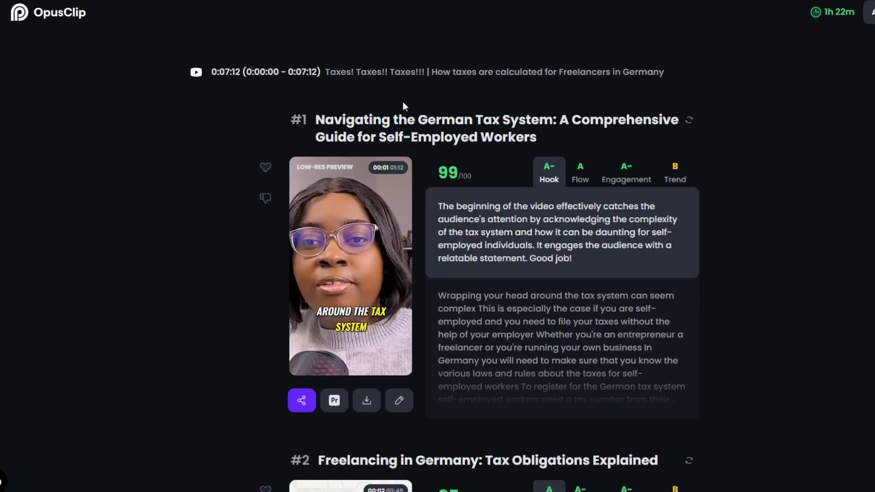
# Review the generated tax clips with their scores and transcripts, and show the Trend feedback for clip #1
pyautogui.scroll(-10, 384, 155)
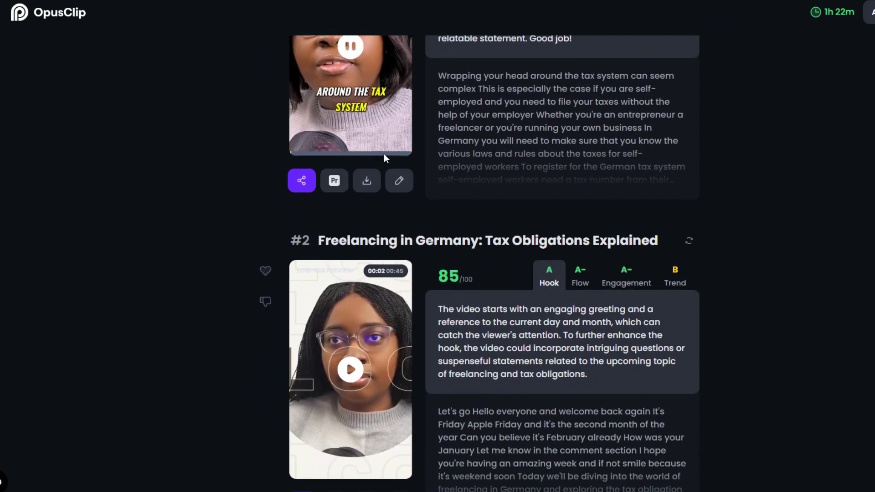
pyautogui.scroll(-13, 384, 158)
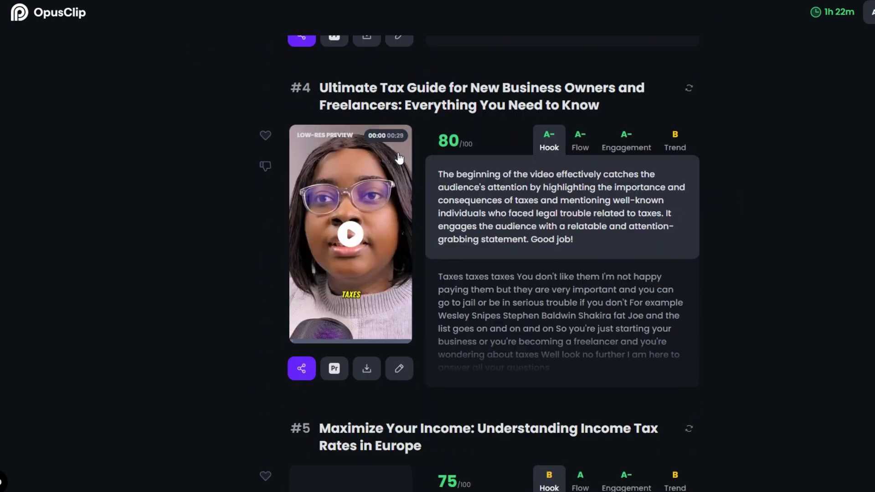
pyautogui.scroll(-19, 401, 159)
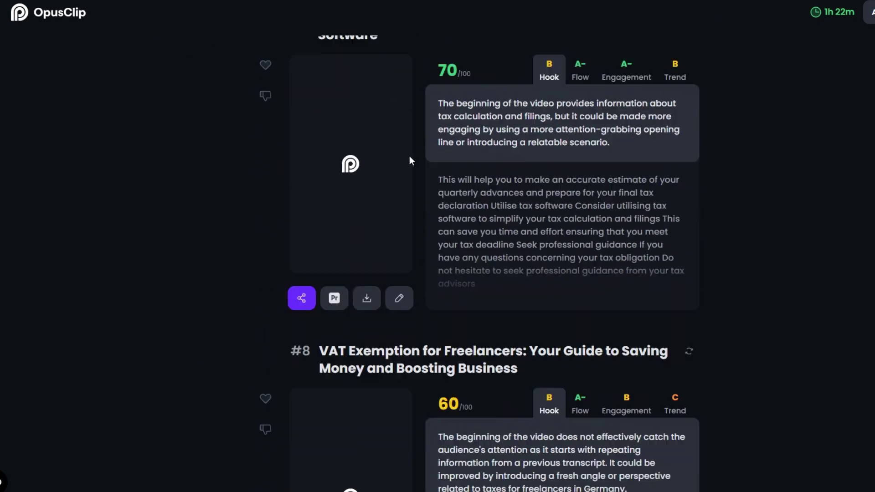
pyautogui.scroll(12, 447, 356)
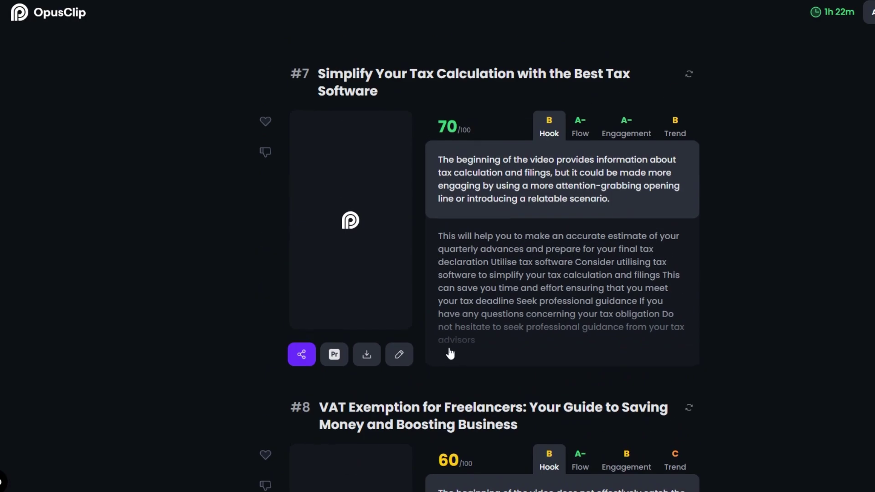
pyautogui.scroll(20, 447, 351)
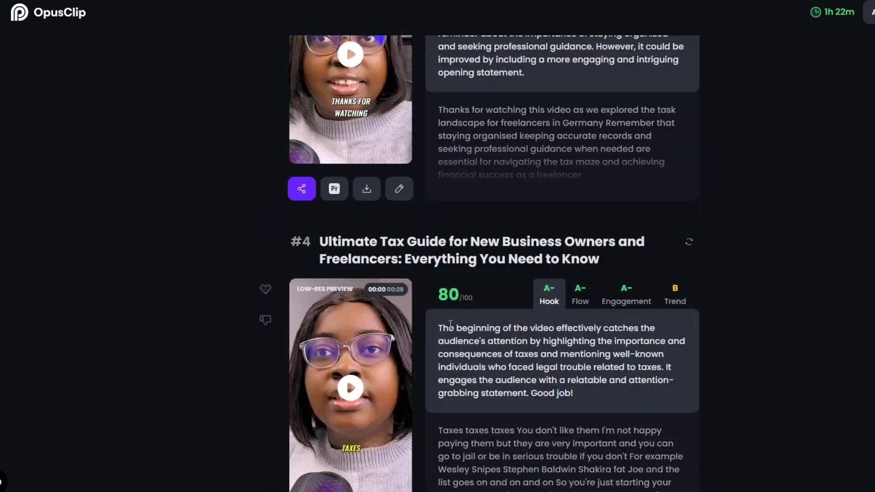
pyautogui.scroll(10, 450, 321)
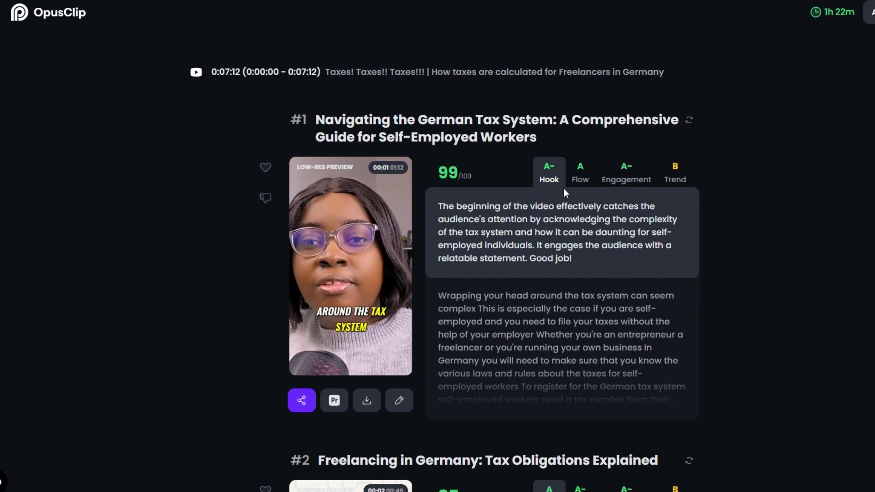
pyautogui.click(665, 180)
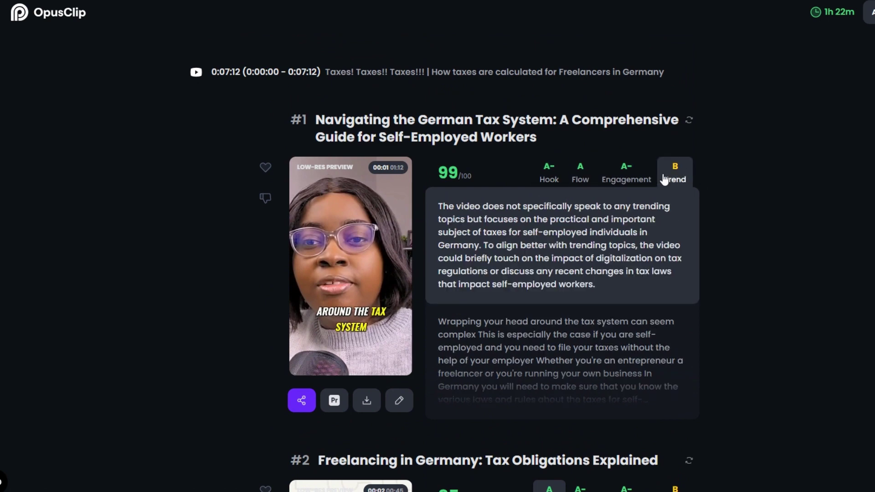
# Review the Engagement, Flow and Hook feedback for clip #1
pyautogui.click(619, 178)
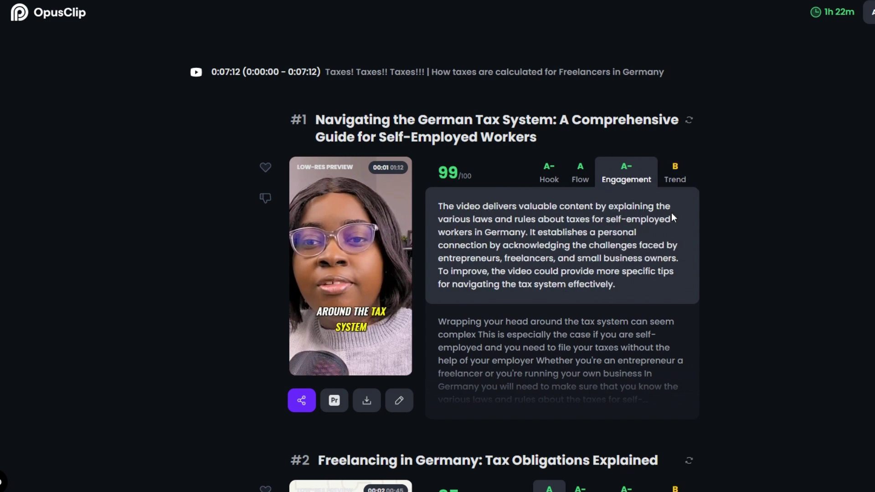
pyautogui.click(586, 175)
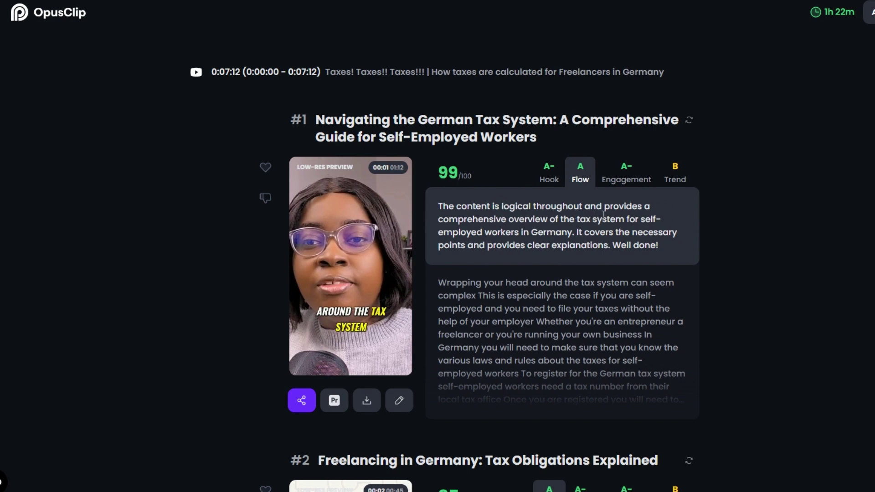
pyautogui.click(557, 181)
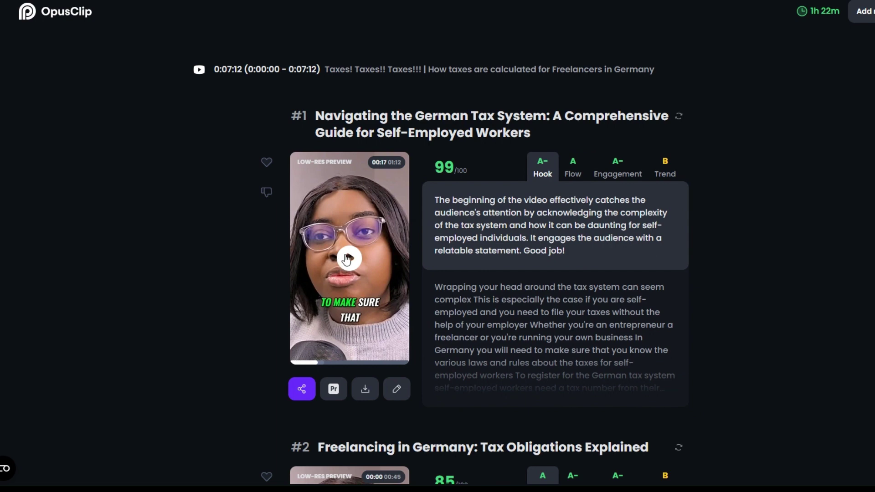
# Play part of the captioned low-res preview of clip #1, and pause it
pyautogui.click(347, 259)
pyautogui.scroll(-1, 358, 259)
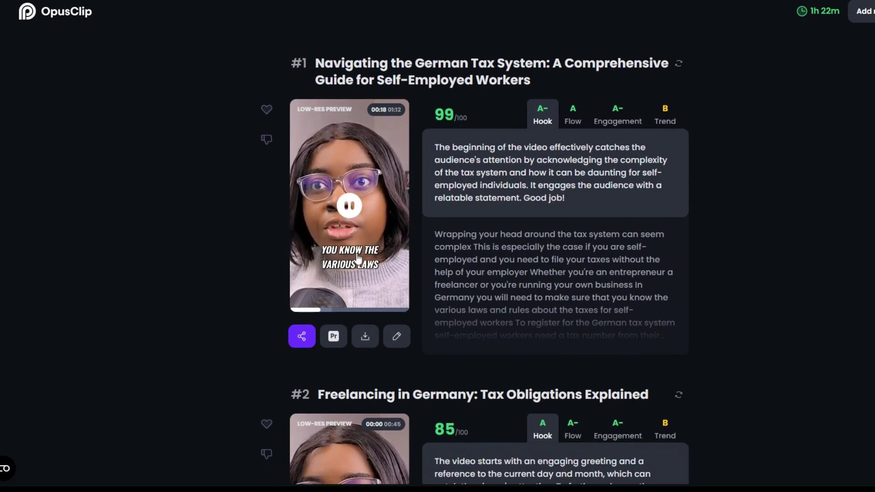
pyautogui.scroll(-1, 406, 242)
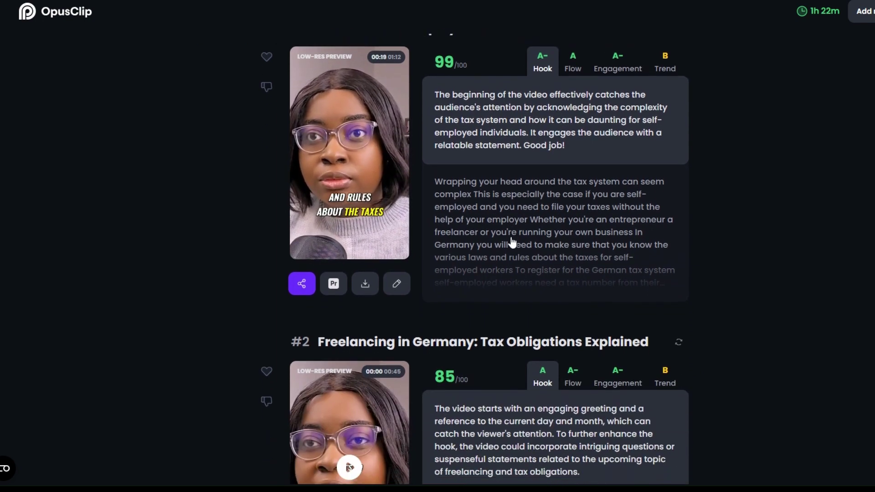
pyautogui.click(347, 146)
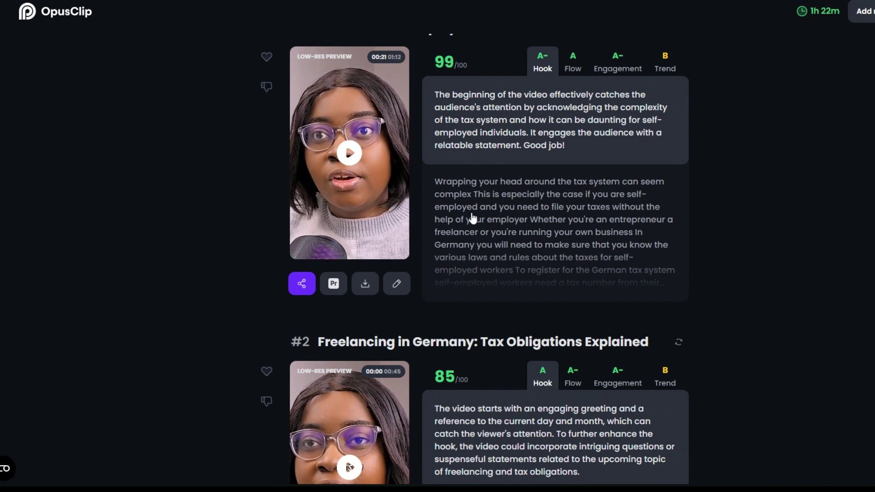
# Open clip #1 in the editor, dismiss the trim tip, and examine its full transcript for kept, cut and highlighted words
pyautogui.scroll(-1, 483, 194)
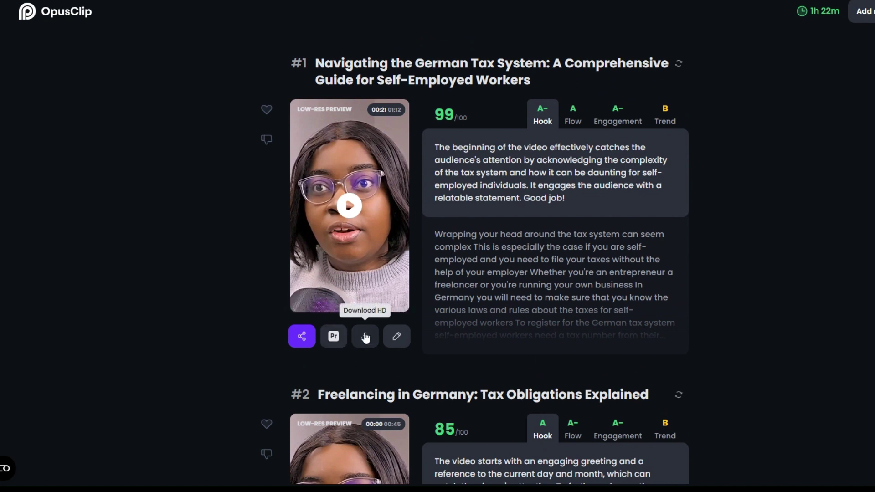
pyautogui.click(397, 337)
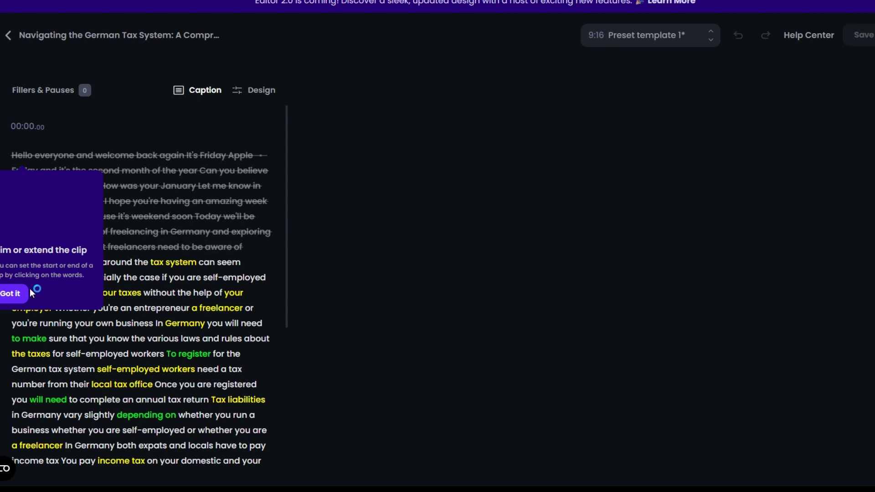
pyautogui.click(10, 295)
pyautogui.scroll(-5, 136, 209)
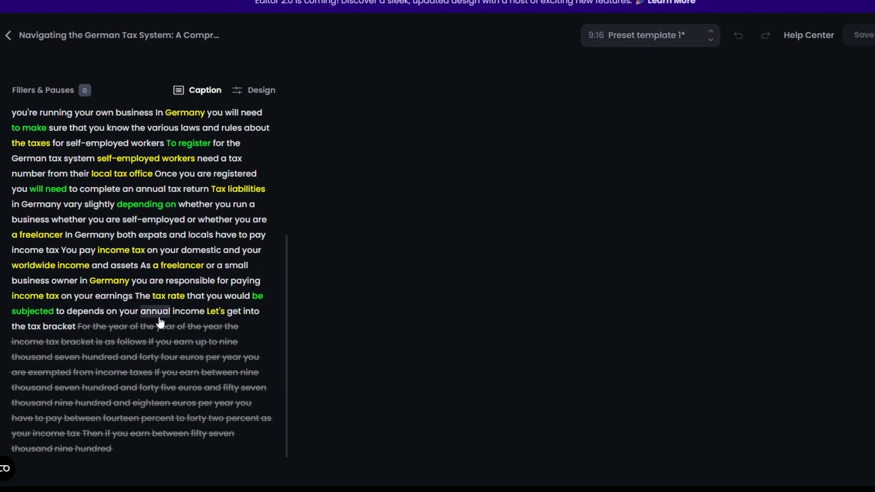
pyautogui.scroll(5, 255, 238)
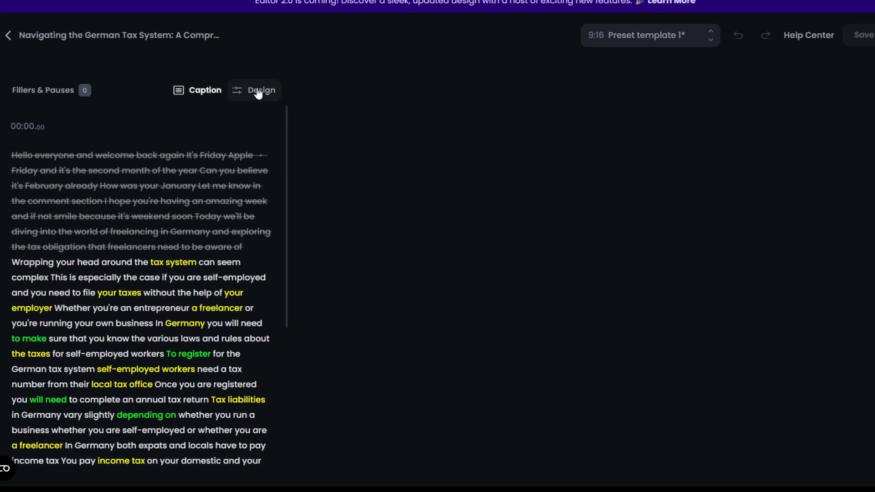
# Review the clip's design settings and the available preset templates, and return to the generated clips without changing anything
pyautogui.click(258, 91)
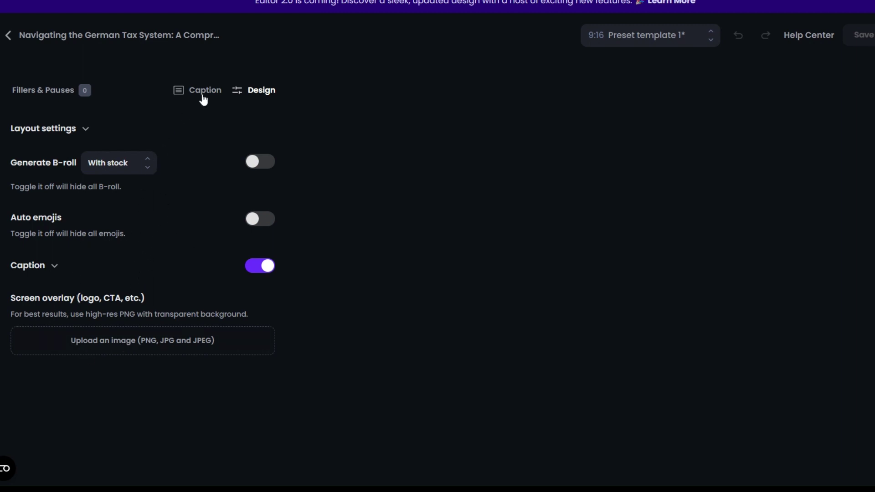
pyautogui.click(668, 37)
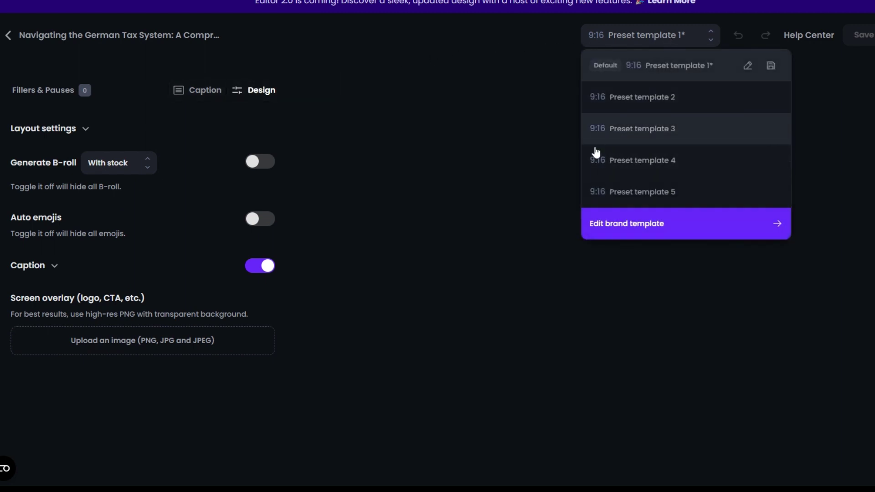
pyautogui.click(415, 168)
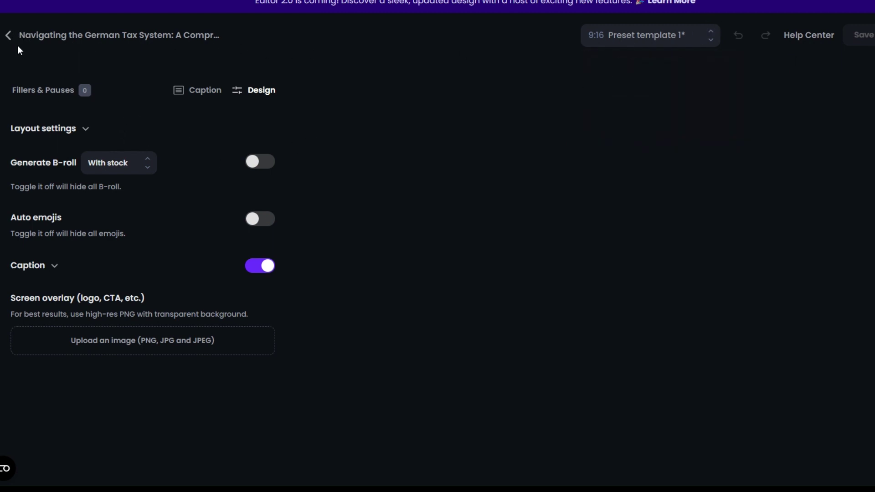
pyautogui.click(7, 36)
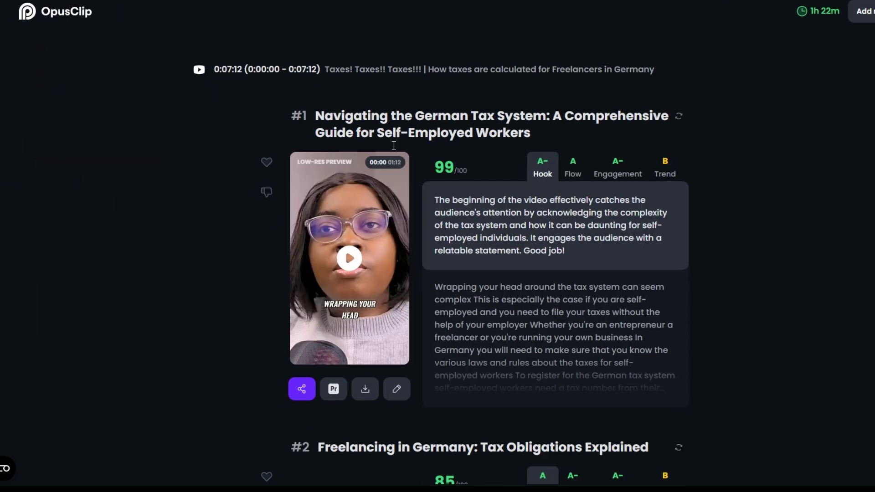
# Compare the titles, scores and Hook feedback of the first three generated clips, and return to the source video details
pyautogui.scroll(-2, 362, 229)
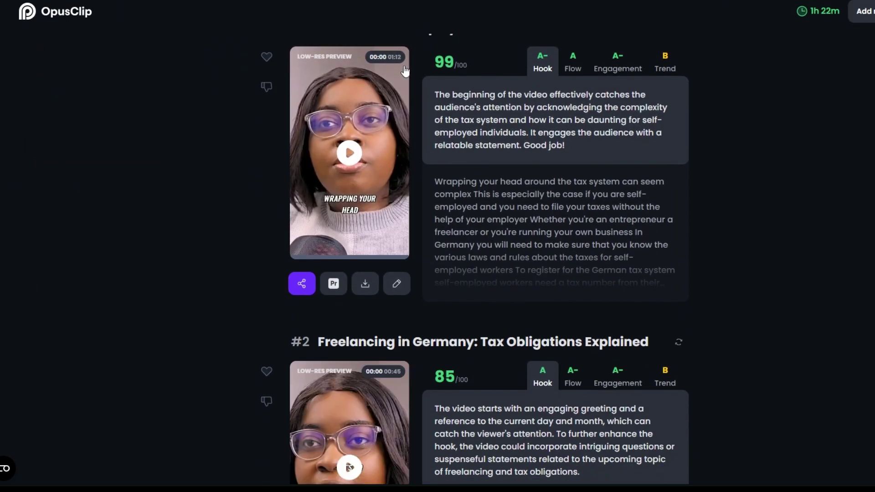
pyautogui.scroll(-3, 415, 79)
pyautogui.scroll(-4, 415, 79)
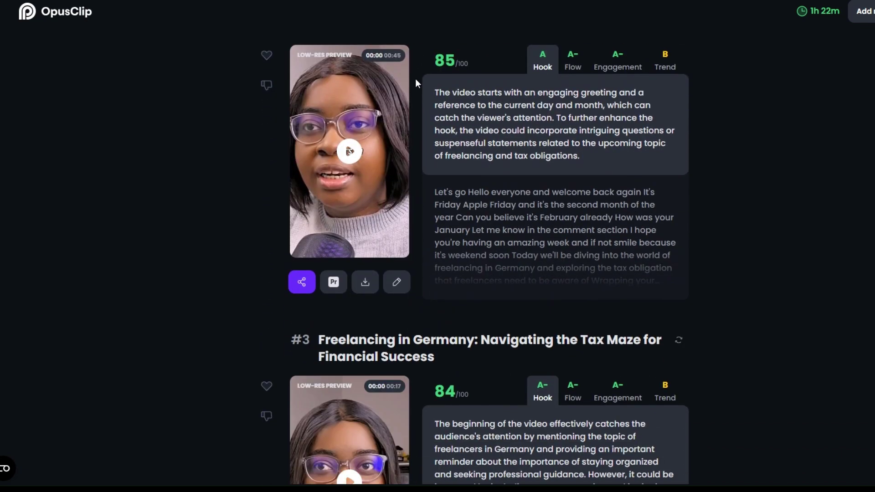
pyautogui.scroll(-5, 415, 78)
pyautogui.scroll(4, 417, 78)
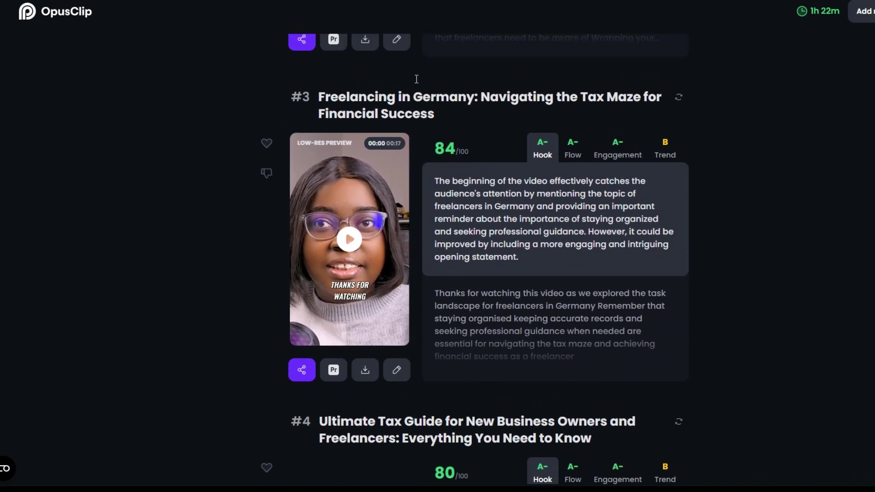
pyautogui.scroll(2, 416, 82)
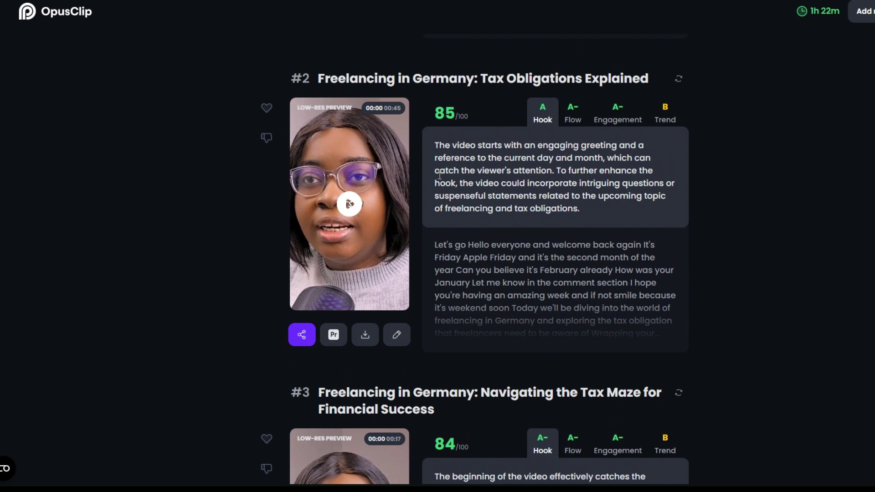
pyautogui.scroll(7, 490, 111)
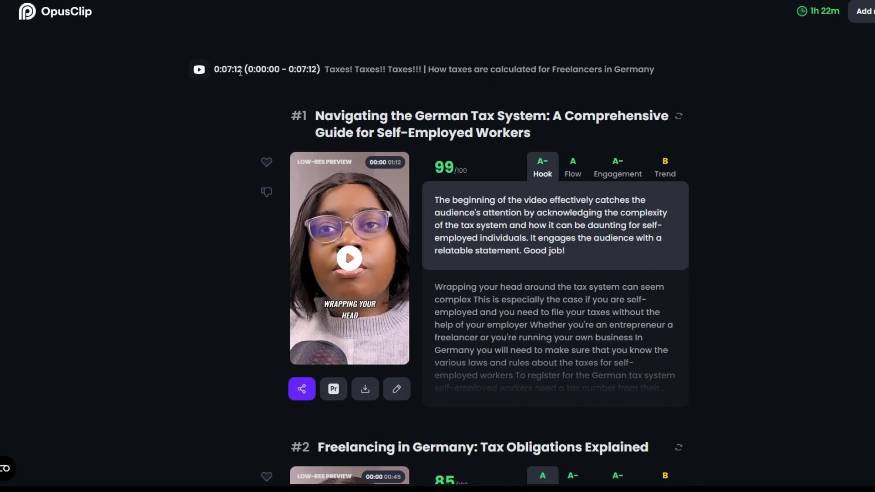
pyautogui.scroll(-3, 316, 66)
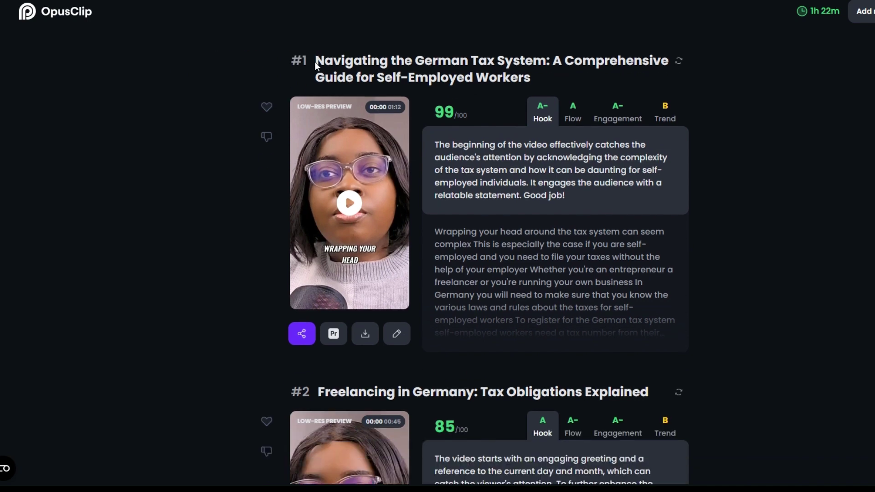
pyautogui.scroll(3, 315, 66)
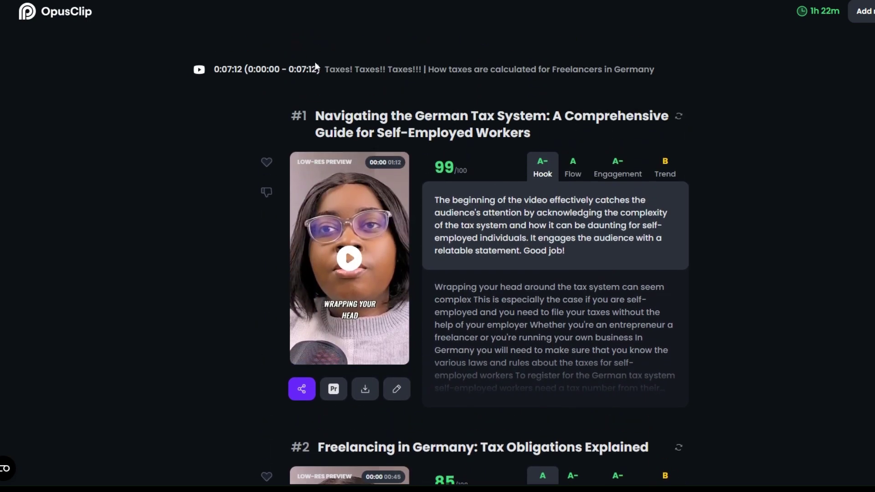
# Review the whole list of generated clips down to #8, checking titles, scores, feedback and transcripts
pyautogui.scroll(-1, 315, 66)
pyautogui.scroll(1, 315, 66)
pyautogui.scroll(-10, 341, 121)
pyautogui.scroll(-15, 341, 121)
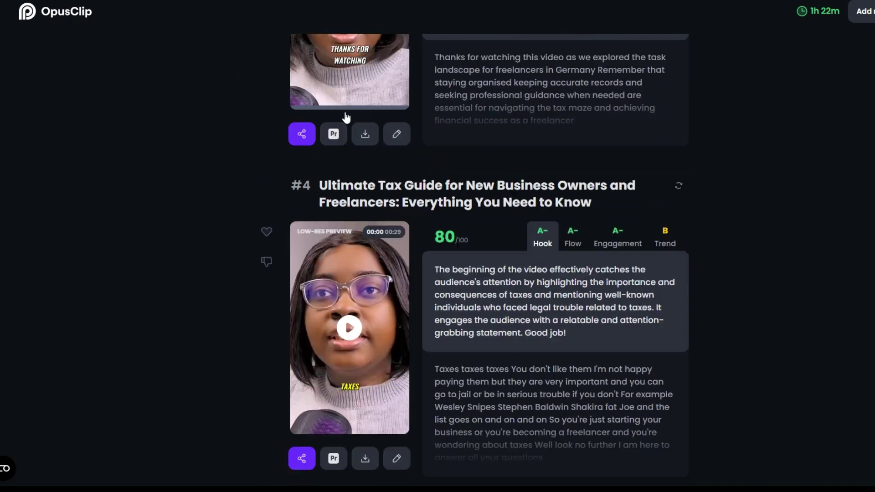
pyautogui.scroll(-20, 347, 121)
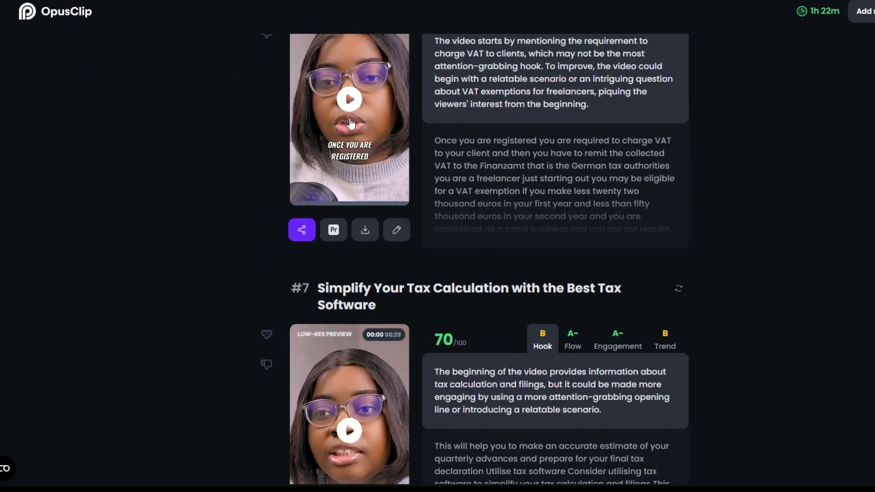
pyautogui.scroll(-4, 356, 131)
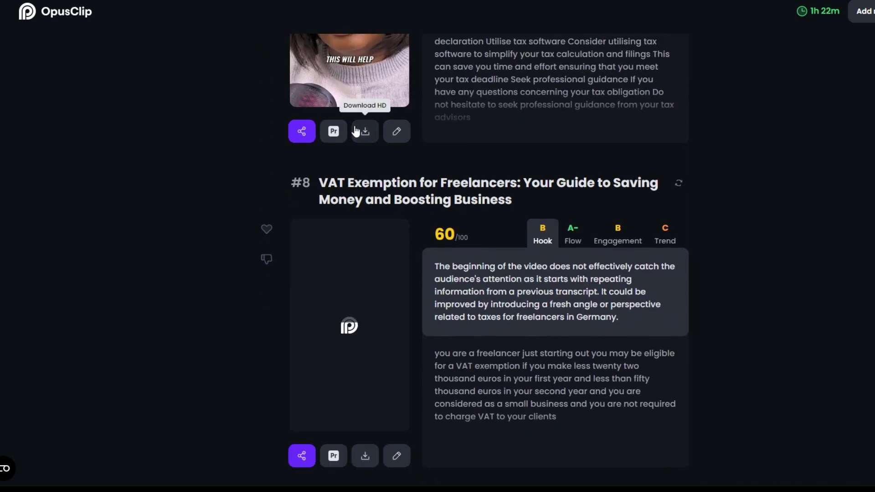